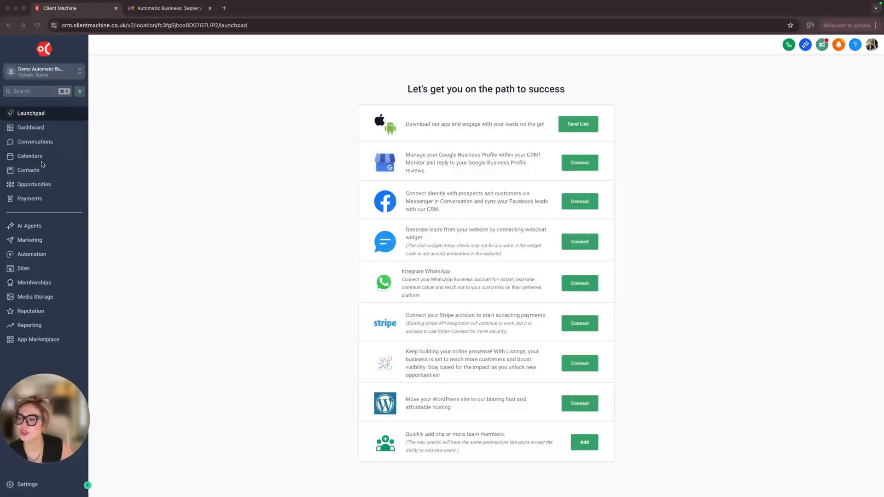
Step: Open the notifications and additional options of the "September - Product Workshops" calendar for editing
{"action": "left_click", "coordinate": [30, 158]}
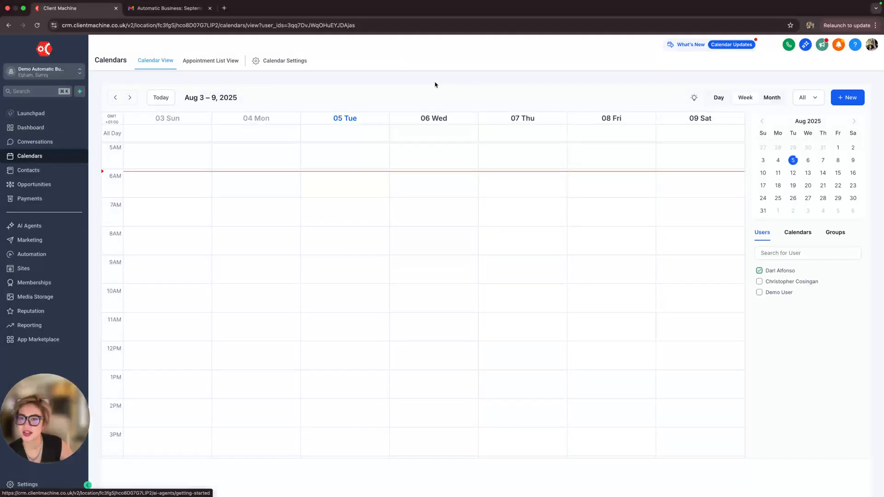
{"action": "left_click", "coordinate": [281, 64]}
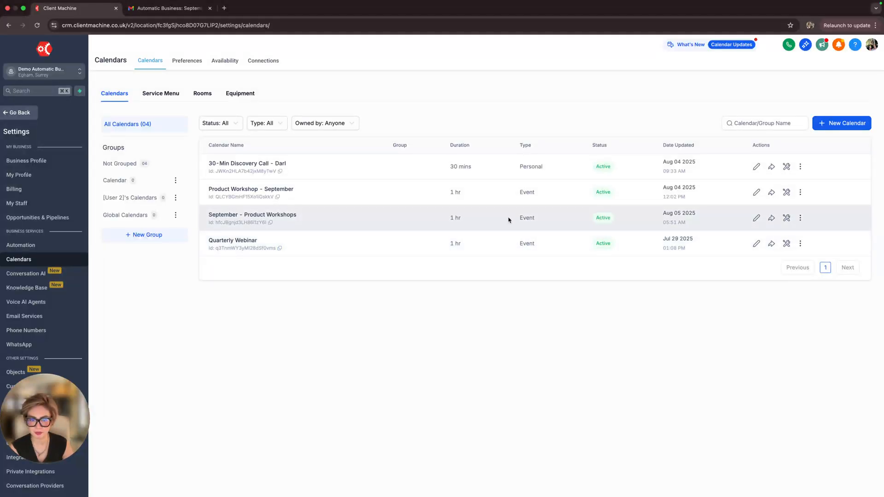
{"action": "left_click", "coordinate": [757, 219]}
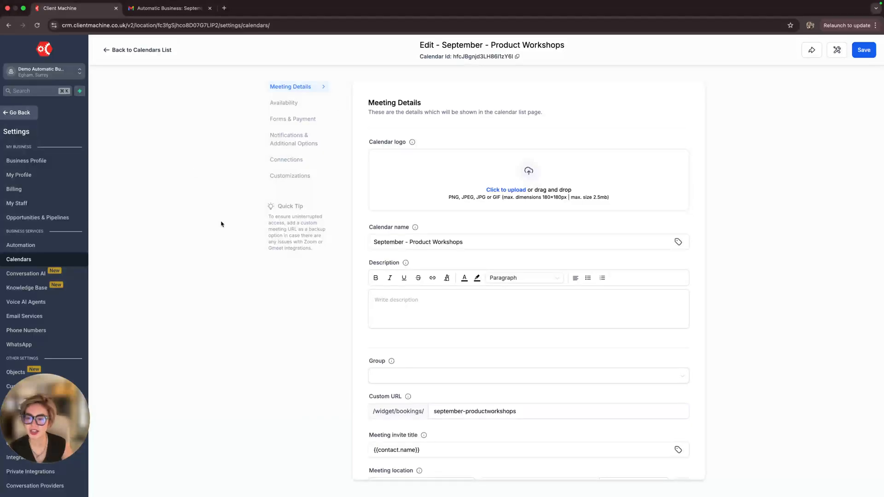
{"action": "left_click", "coordinate": [291, 142]}
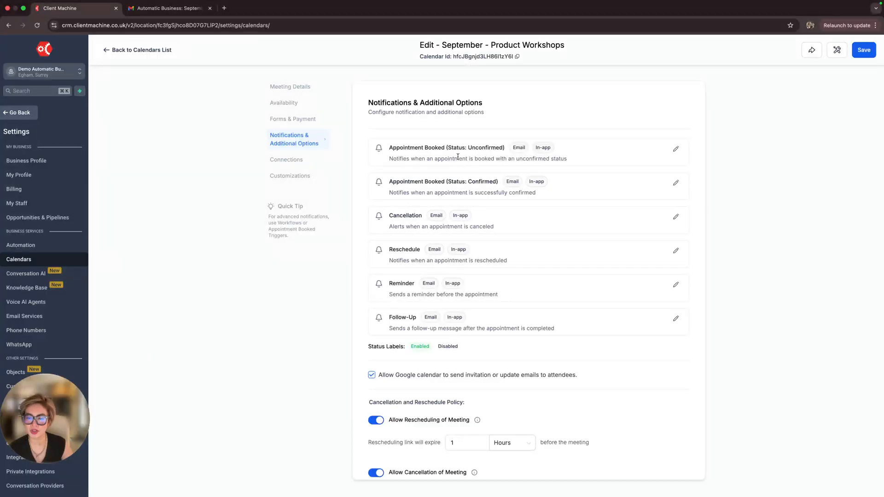
Step: Review the calendar's notification types, from unconfirmed and confirmed bookings through cancellation, reschedule, reminder and follow-up, with their delivery channels
{"action": "scroll", "coordinate": [453, 240], "scroll_direction": "down", "scroll_amount": 2}
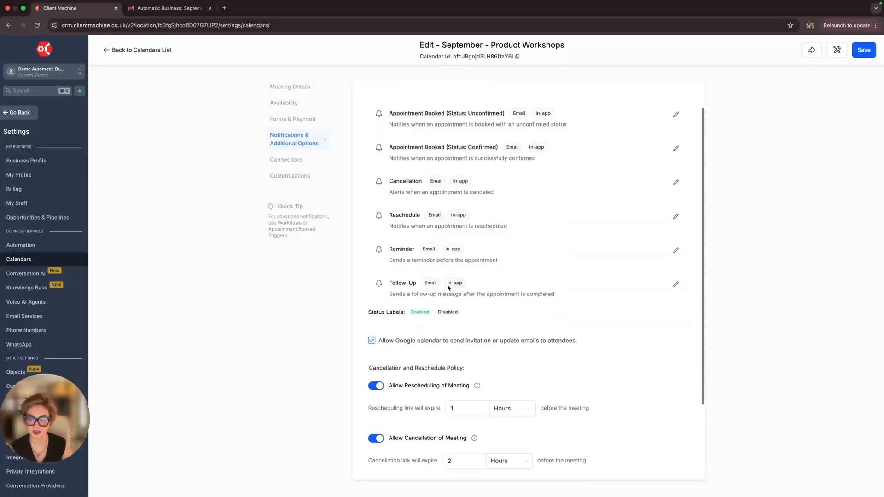
{"action": "left_click", "coordinate": [424, 120]}
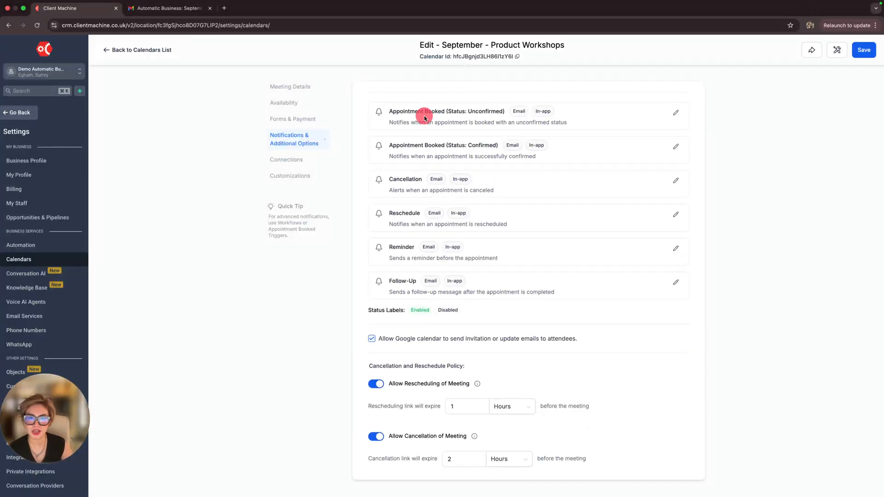
{"action": "left_click", "coordinate": [424, 153]}
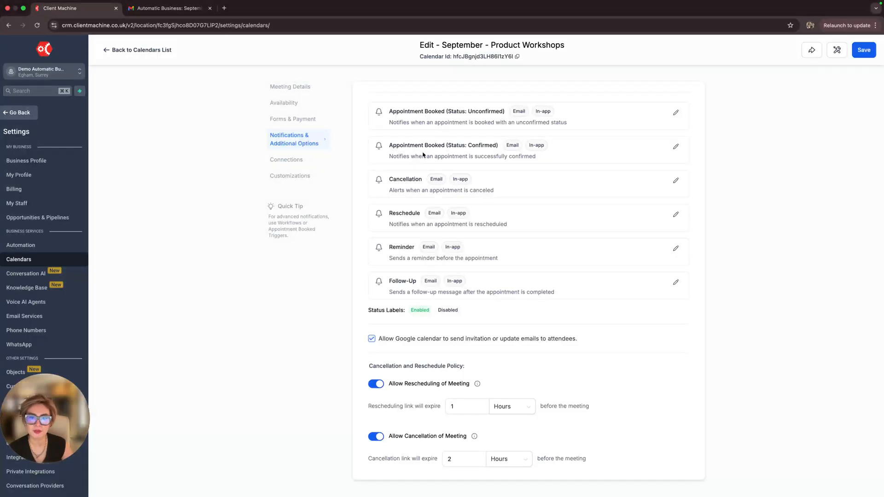
{"action": "left_click", "coordinate": [408, 186]}
{"action": "left_click", "coordinate": [404, 213]}
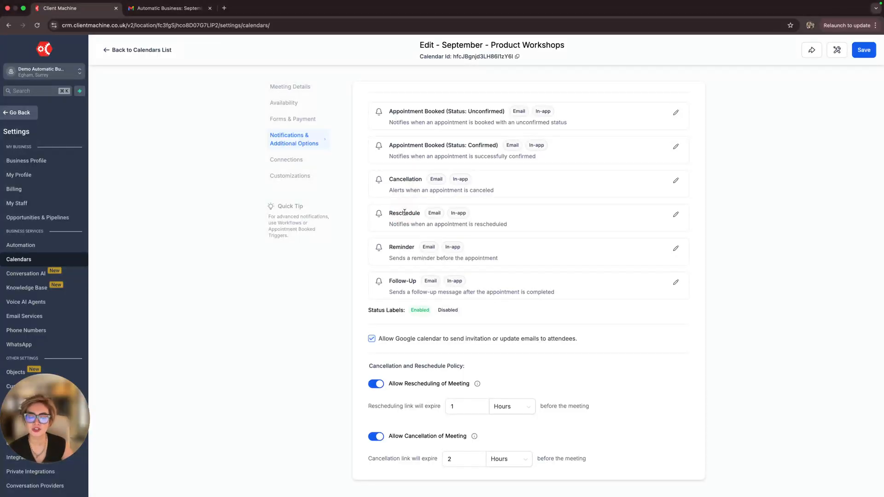
{"action": "left_click", "coordinate": [401, 248]}
{"action": "left_click", "coordinate": [405, 288]}
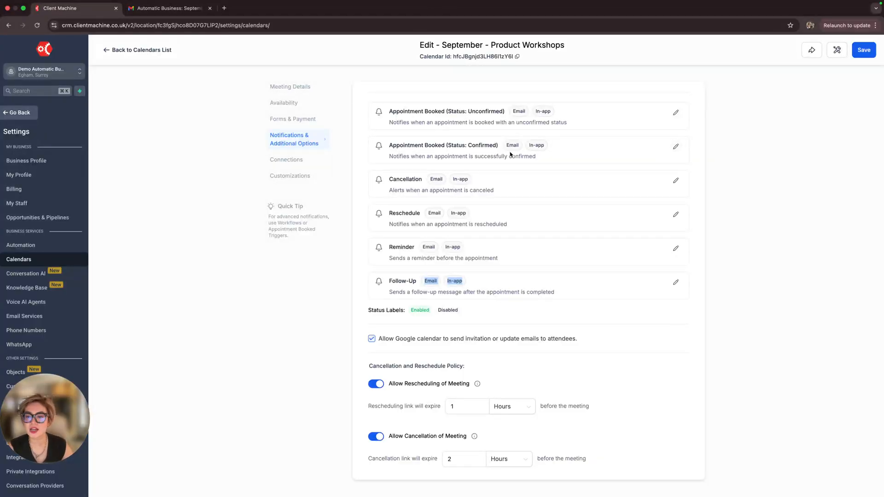
{"action": "left_click", "coordinate": [456, 151]}
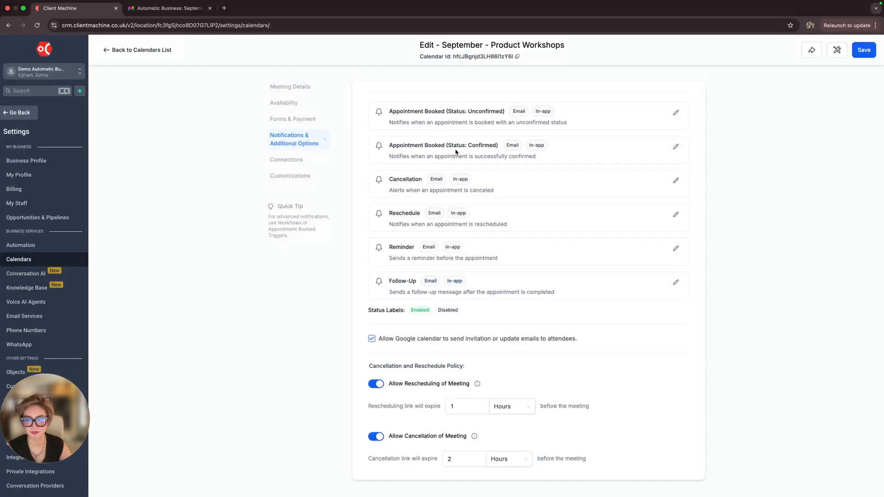
Step: Enable the email notification for Appointment Booked (Status: Confirmed)
{"action": "left_click", "coordinate": [675, 148]}
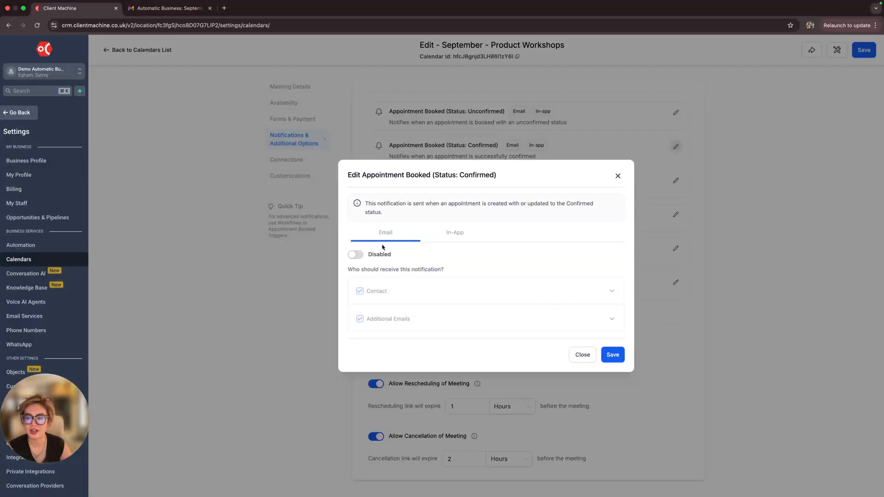
{"action": "left_click", "coordinate": [353, 256]}
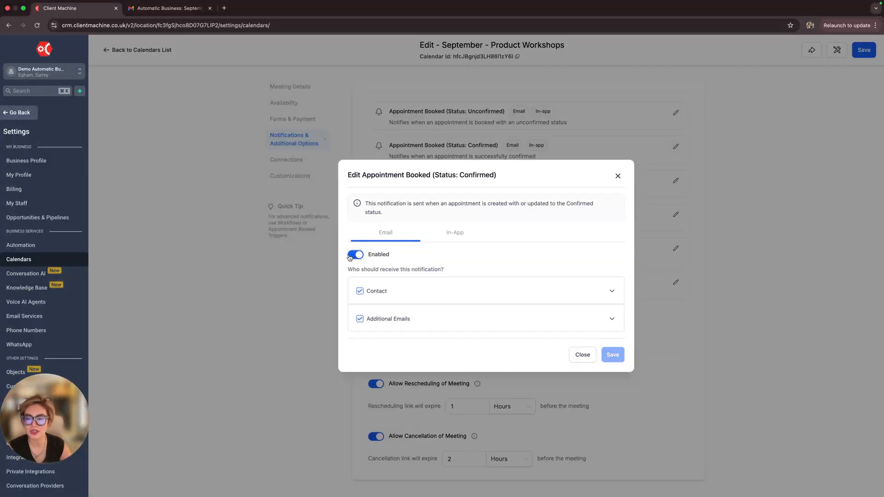
{"action": "left_click", "coordinate": [351, 257]}
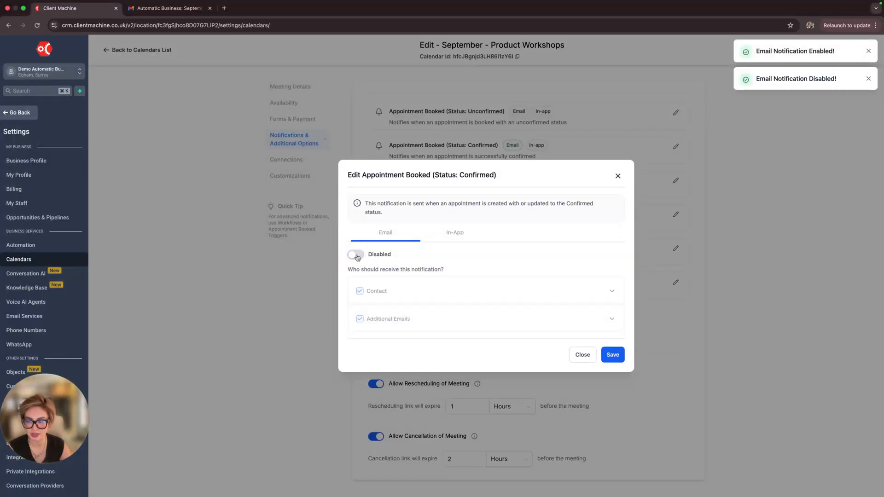
{"action": "left_click", "coordinate": [355, 255]}
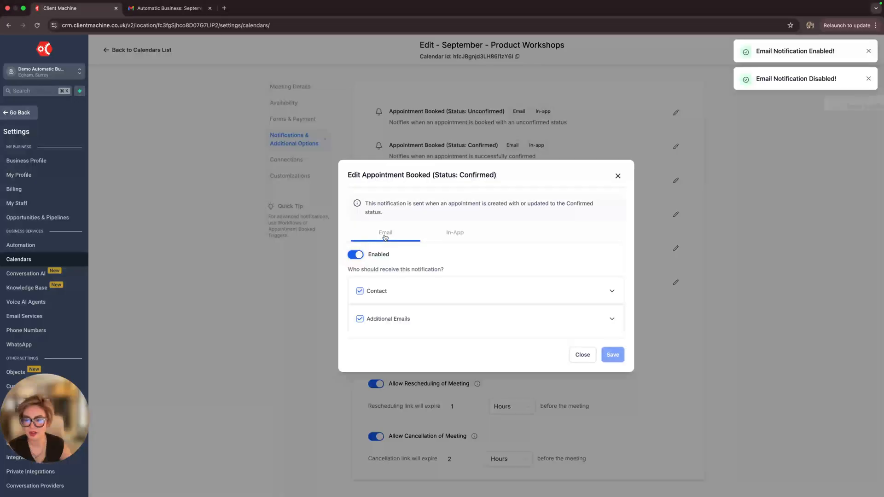
Step: Expand the Contact recipient's email settings and examine the subject line and the full email body
{"action": "left_click", "coordinate": [611, 293]}
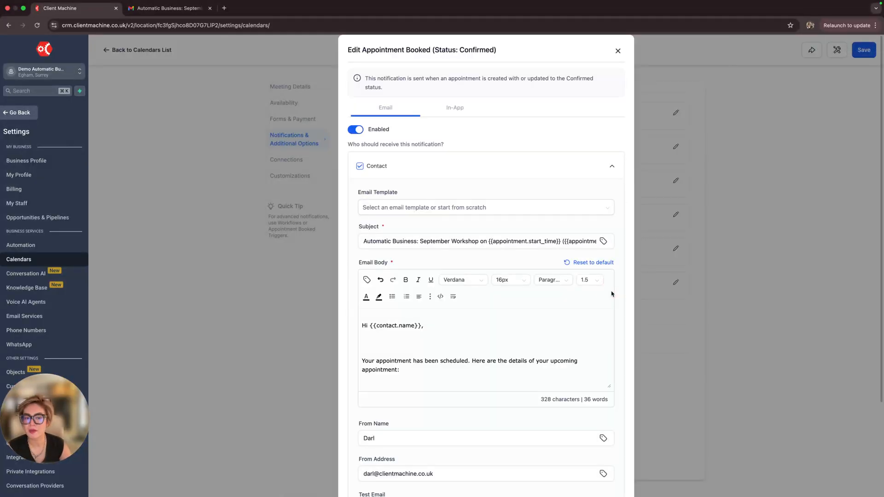
{"action": "scroll", "coordinate": [528, 306], "scroll_direction": "down", "scroll_amount": 5}
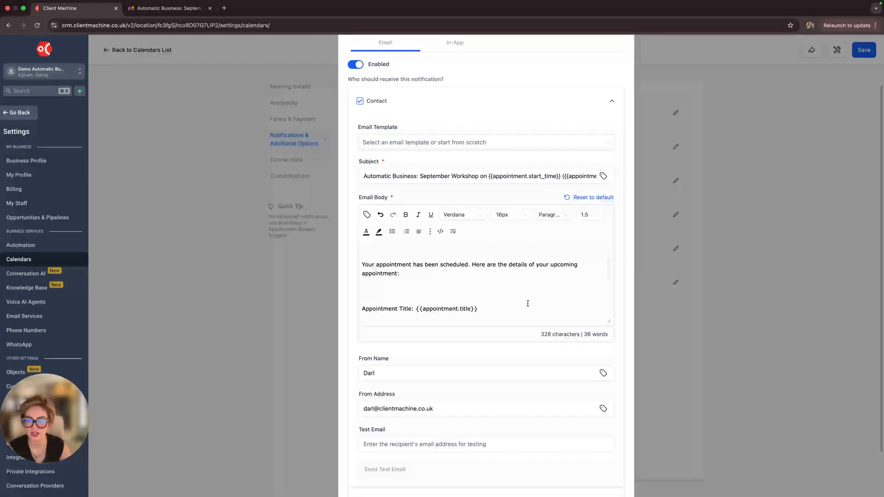
{"action": "scroll", "coordinate": [528, 303], "scroll_direction": "up", "scroll_amount": 2}
{"action": "left_click", "coordinate": [364, 175]}
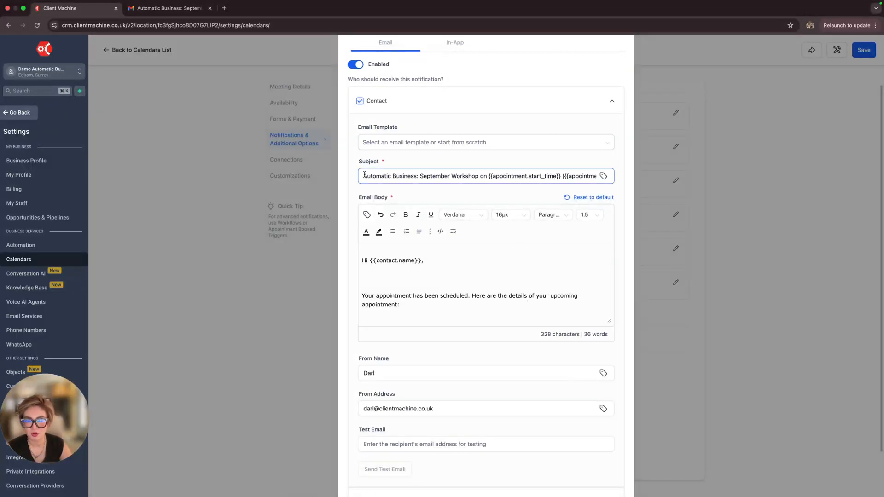
{"action": "left_click_drag", "start_coordinate": [364, 175], "coordinate": [608, 177]}
{"action": "left_click_drag", "start_coordinate": [361, 258], "coordinate": [487, 341]}
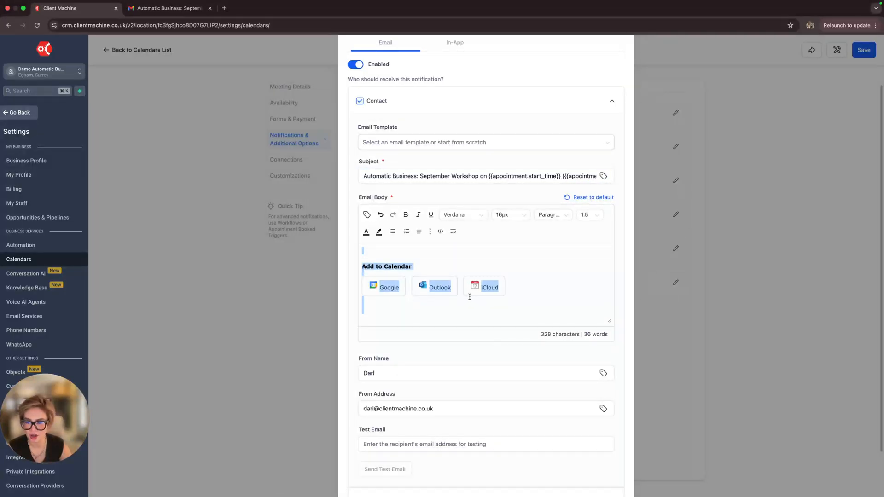
Step: Examine the email body's placeholders for contact name, appointment title, start time, timezone and meeting location
{"action": "scroll", "coordinate": [470, 292], "scroll_direction": "up", "scroll_amount": 3}
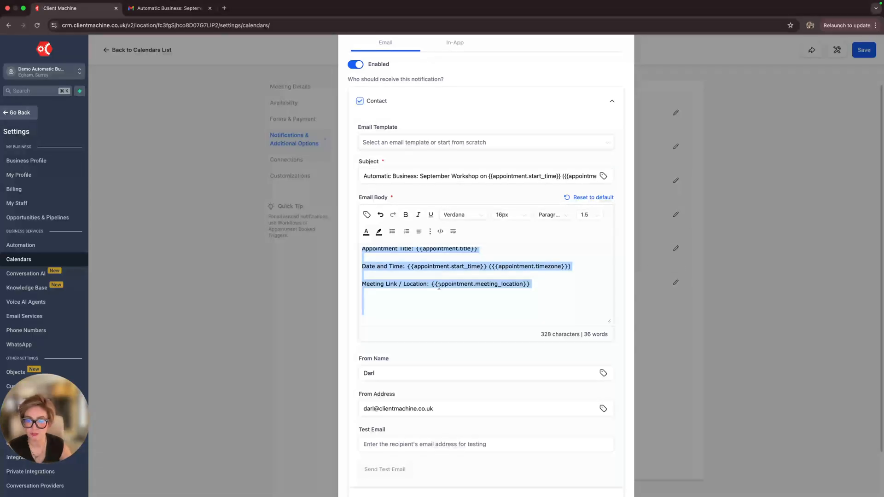
{"action": "scroll", "coordinate": [438, 281], "scroll_direction": "up", "scroll_amount": 3}
{"action": "left_click", "coordinate": [390, 264]}
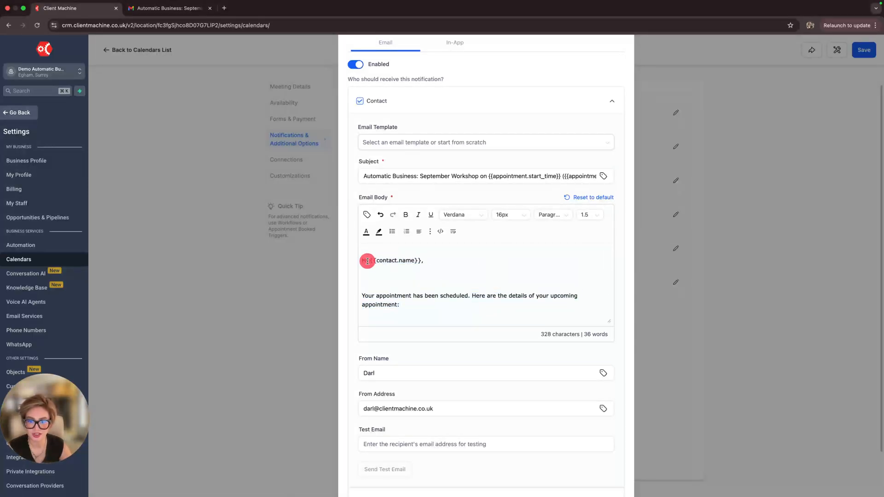
{"action": "left_click_drag", "start_coordinate": [367, 260], "coordinate": [427, 261]}
{"action": "scroll", "coordinate": [424, 282], "scroll_direction": "down", "scroll_amount": 3}
{"action": "double_click", "coordinate": [420, 283]}
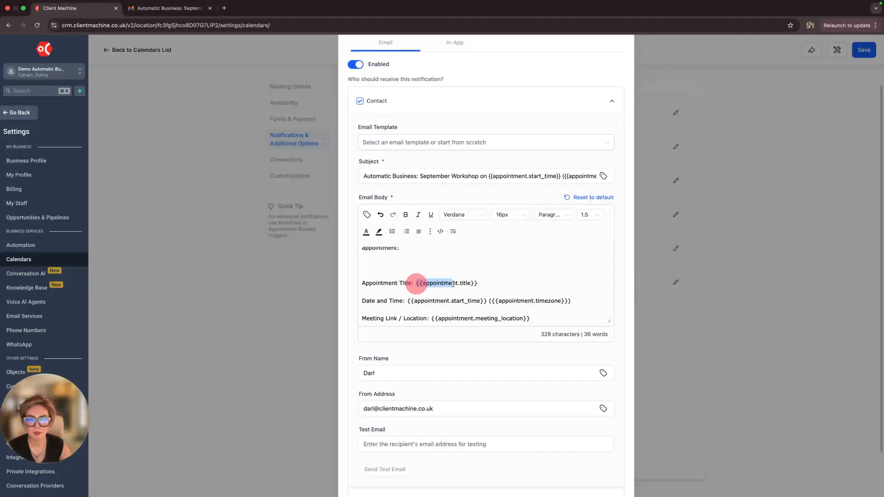
{"action": "left_click_drag", "start_coordinate": [407, 301], "coordinate": [483, 303]}
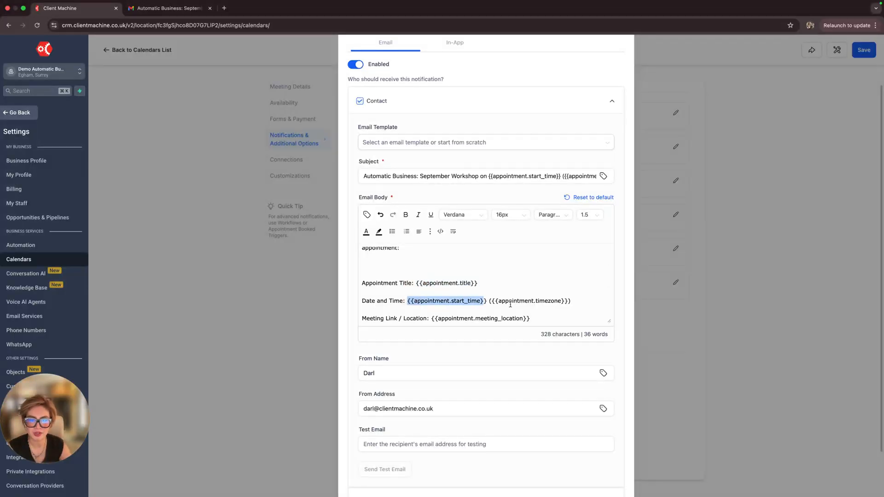
{"action": "left_click_drag", "start_coordinate": [548, 302], "coordinate": [518, 305]}
{"action": "left_click_drag", "start_coordinate": [458, 317], "coordinate": [368, 331]}
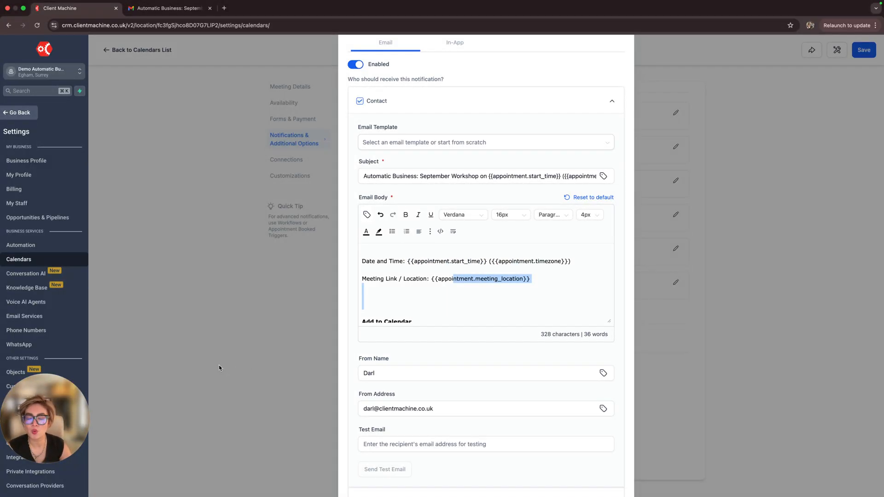
Step: Look through the email templates available for the Contact notification without choosing one
{"action": "left_click", "coordinate": [522, 148]}
{"action": "left_click", "coordinate": [523, 147]}
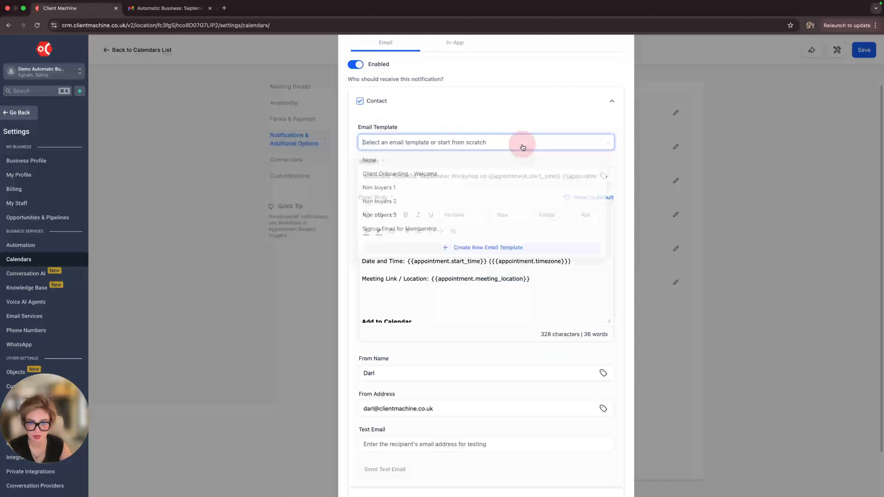
{"action": "left_click", "coordinate": [492, 252]}
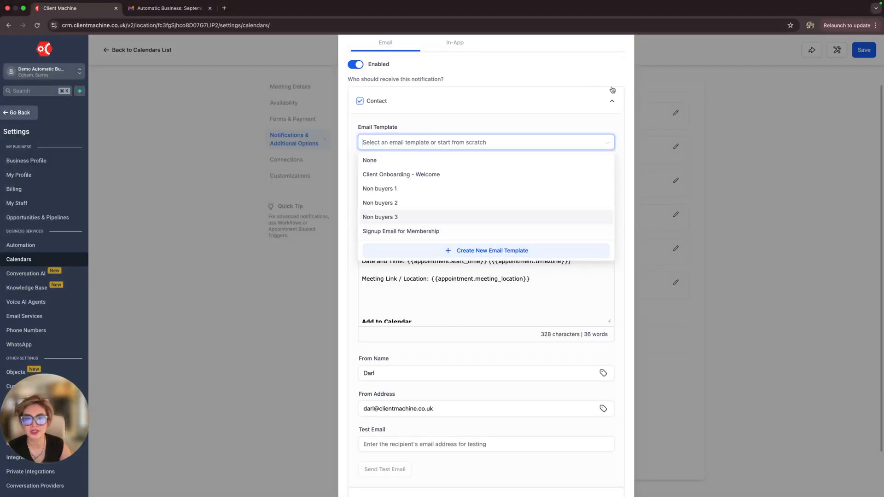
{"action": "left_click", "coordinate": [529, 126]}
{"action": "left_click", "coordinate": [470, 149]}
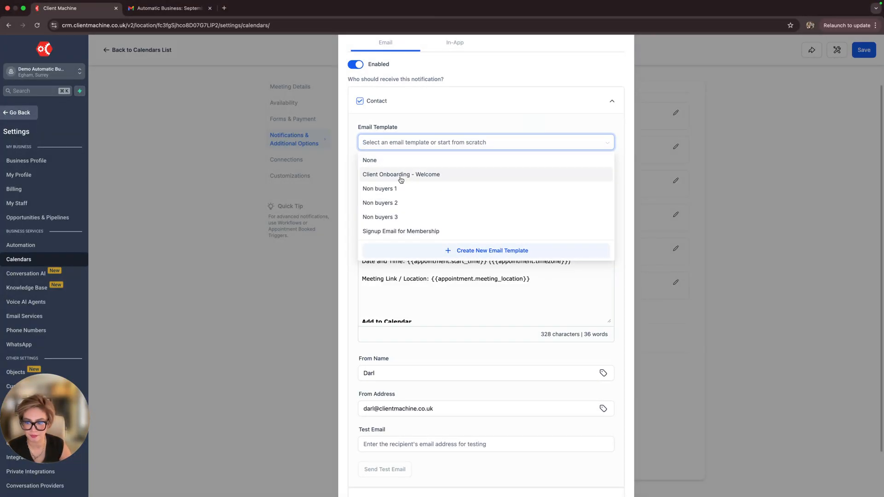
{"action": "left_click", "coordinate": [521, 120]}
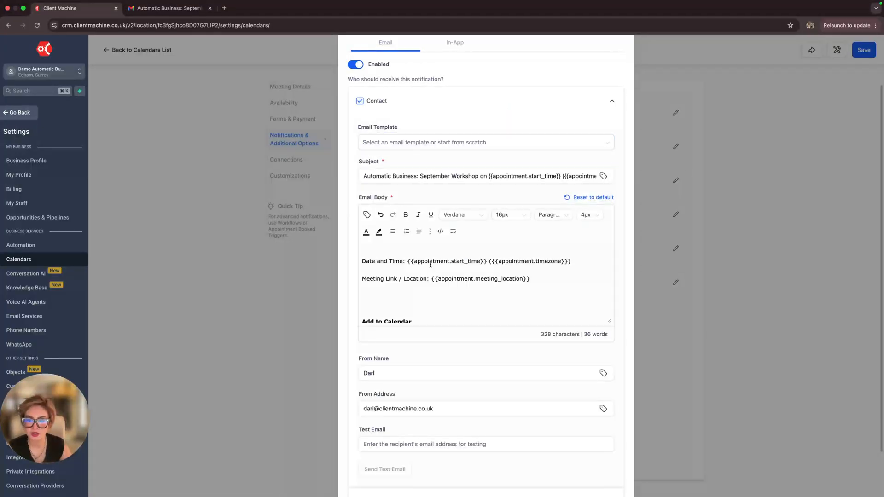
Step: Check the timezone placeholder in the email body and the recipient field for sending a test email
{"action": "left_click_drag", "start_coordinate": [572, 261], "coordinate": [499, 261]}
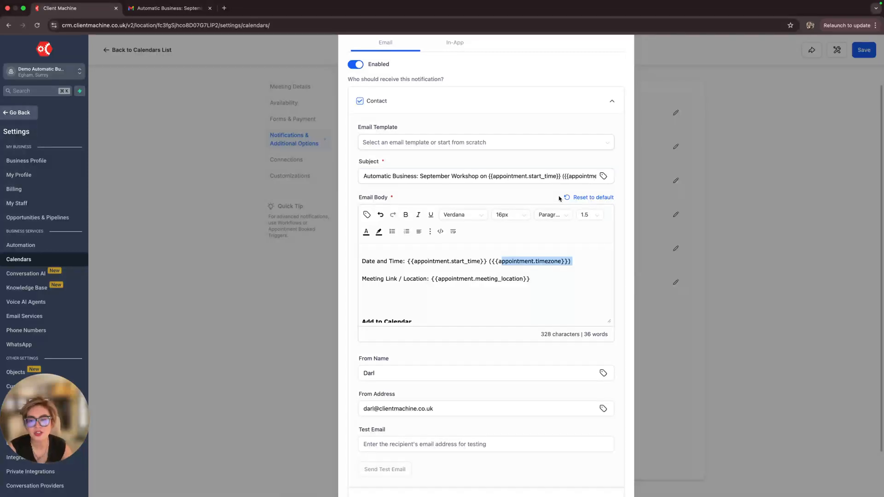
{"action": "scroll", "coordinate": [548, 231], "scroll_direction": "down", "scroll_amount": 2}
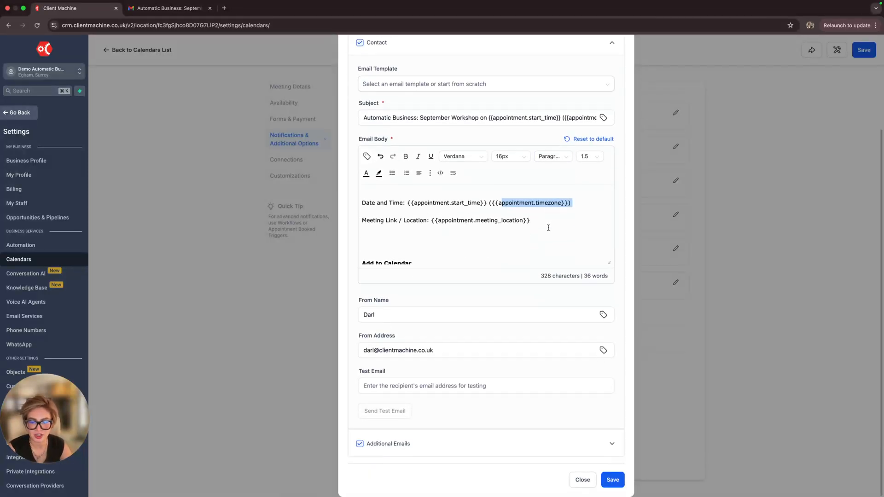
{"action": "left_click", "coordinate": [431, 386]}
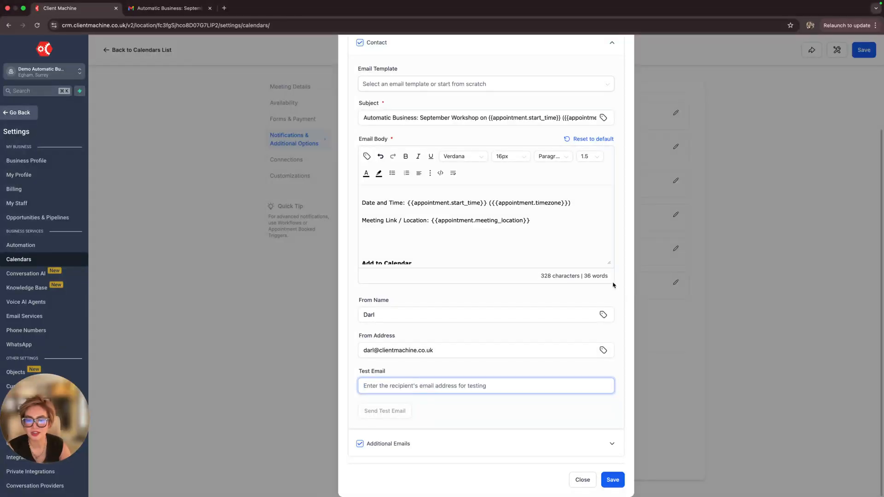
Step: Switch to Gmail and review the subject and body of the received September Workshop confirmation email
{"action": "left_click", "coordinate": [166, 14]}
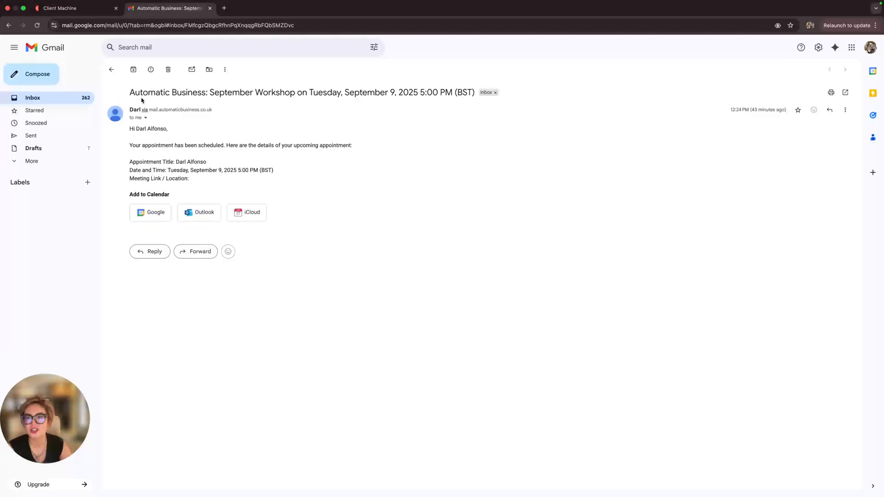
{"action": "left_click_drag", "start_coordinate": [130, 92], "coordinate": [474, 88]}
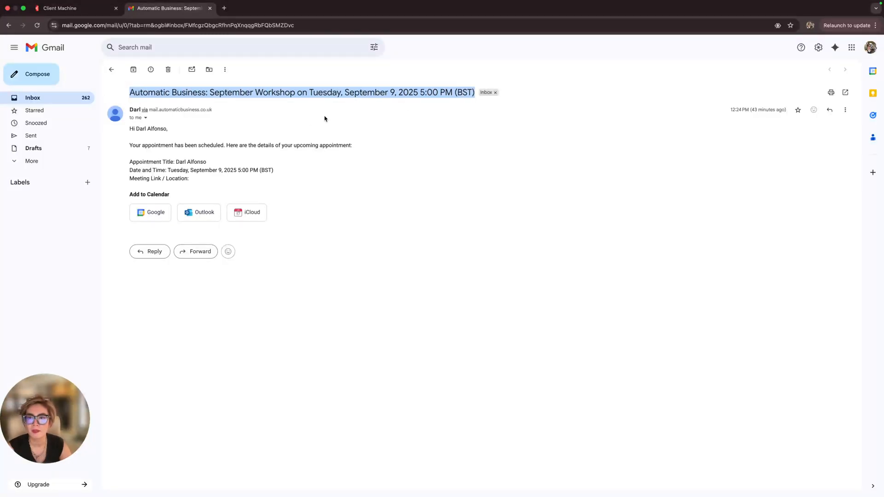
{"action": "left_click", "coordinate": [305, 118]}
{"action": "left_click_drag", "start_coordinate": [124, 92], "coordinate": [283, 93]}
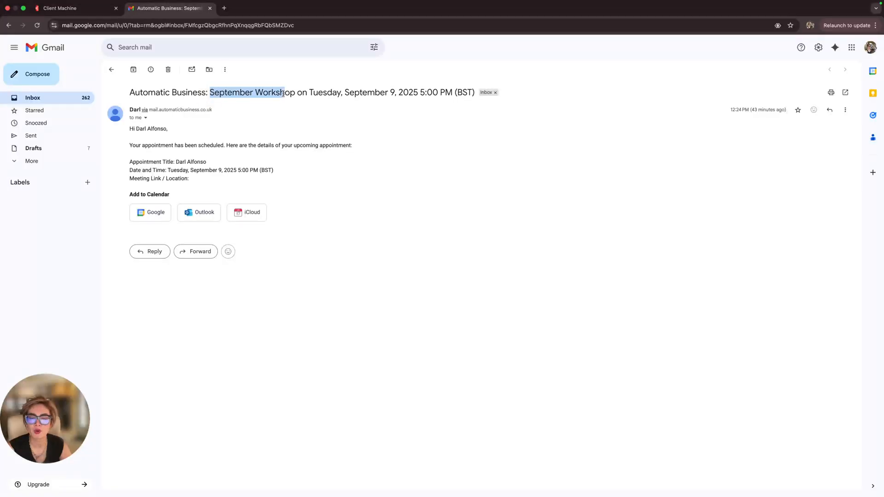
{"action": "left_click", "coordinate": [331, 92]}
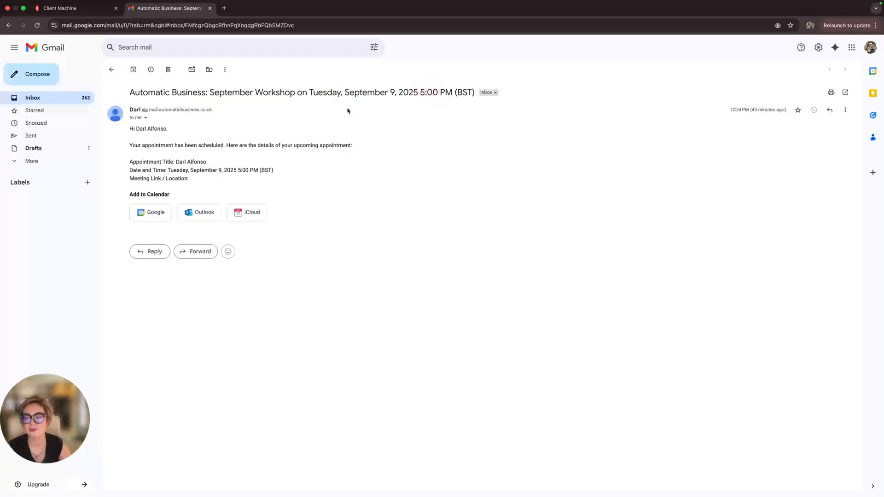
{"action": "left_click_drag", "start_coordinate": [134, 129], "coordinate": [190, 182]}
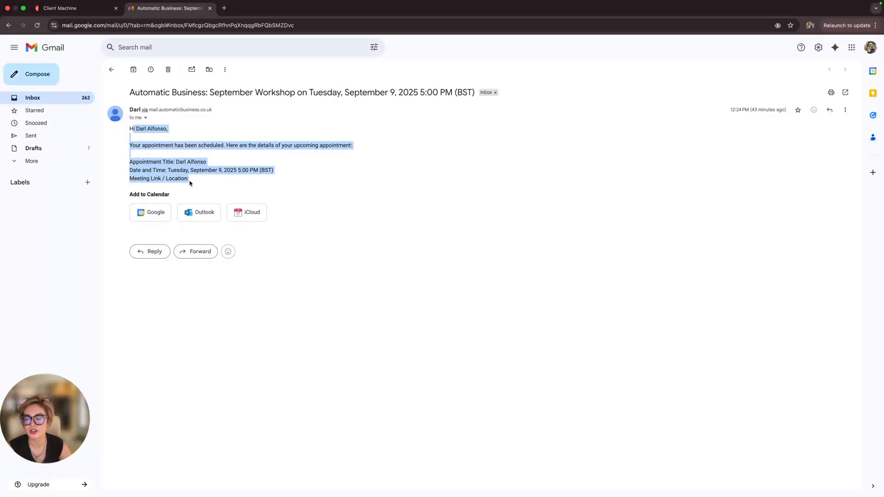
Step: Switch back to Client Machine and save the Appointment Booked (Status: Confirmed) email notification, closing its settings
{"action": "left_click", "coordinate": [116, 159]}
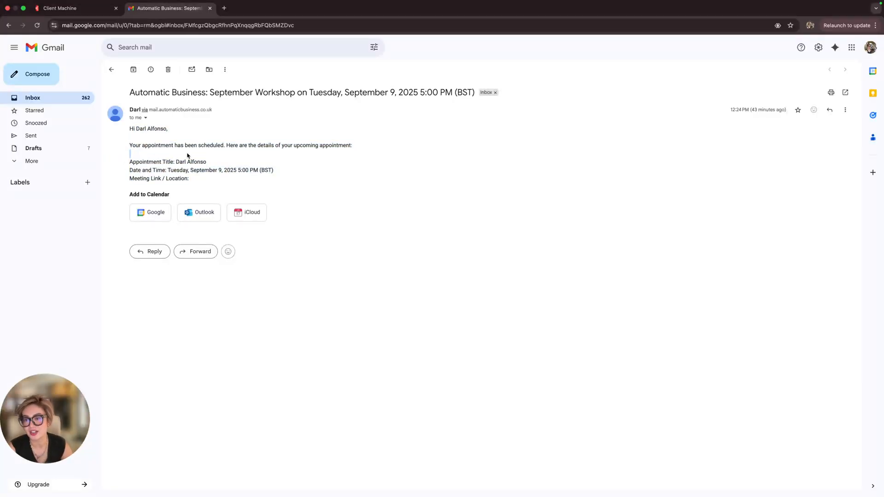
{"action": "left_click", "coordinate": [67, 10]}
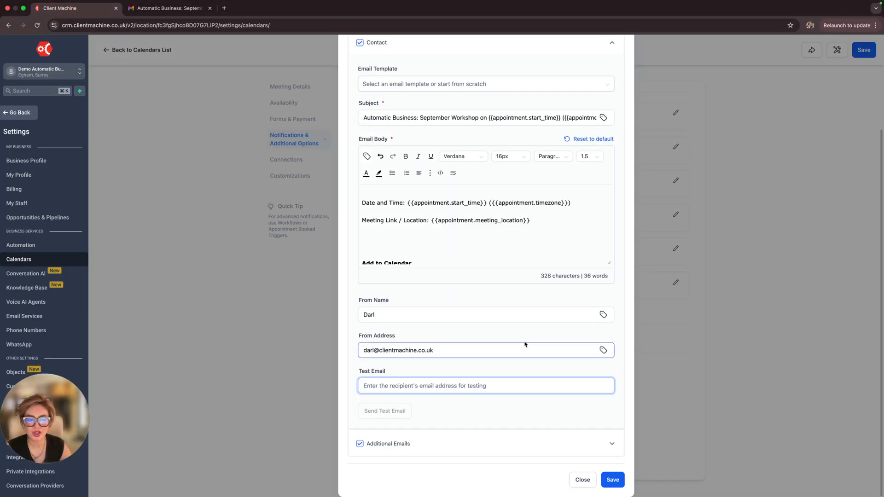
{"action": "scroll", "coordinate": [511, 299], "scroll_direction": "up", "scroll_amount": 1}
{"action": "scroll", "coordinate": [496, 246], "scroll_direction": "down", "scroll_amount": 2}
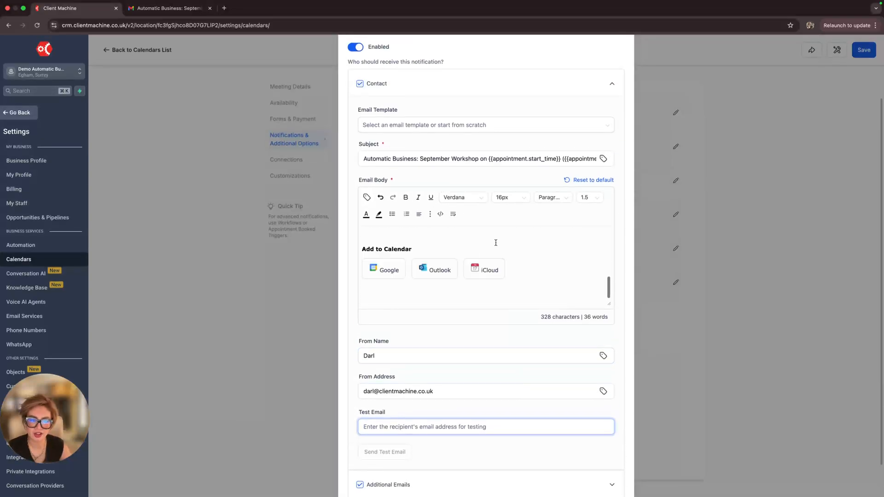
{"action": "scroll", "coordinate": [593, 411], "scroll_direction": "down", "scroll_amount": 1}
{"action": "left_click", "coordinate": [612, 480]}
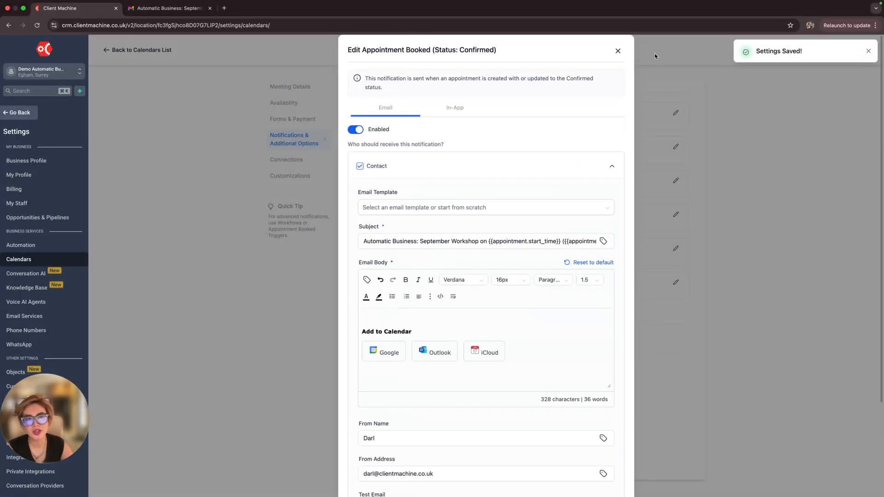
{"action": "left_click", "coordinate": [617, 49]}
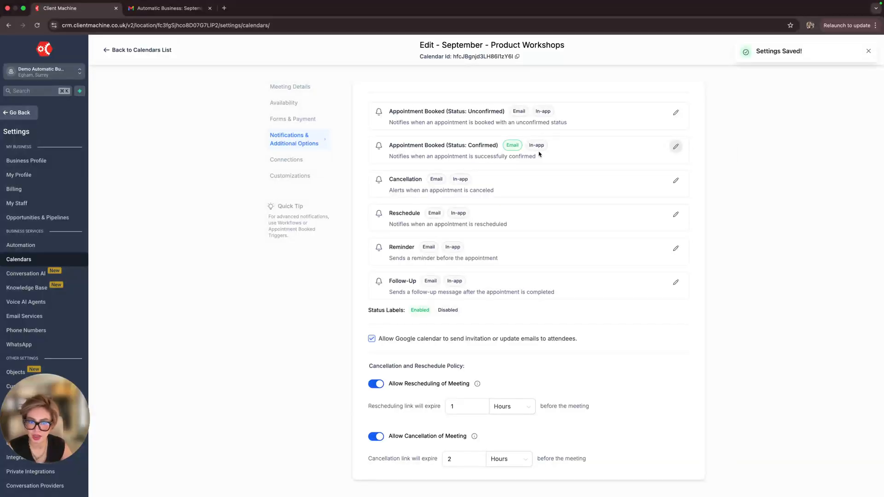
Step: Enable the in-app notification for Appointment Booked (Status: Confirmed), keep Account Admin as its recipient, and save it
{"action": "left_click", "coordinate": [675, 147]}
{"action": "left_click", "coordinate": [450, 234]}
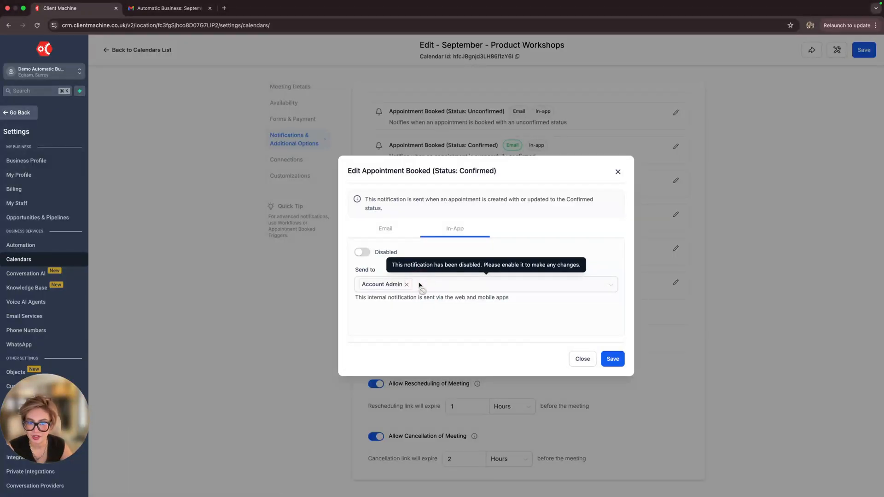
{"action": "left_click", "coordinate": [362, 252]}
{"action": "left_click", "coordinate": [433, 290]}
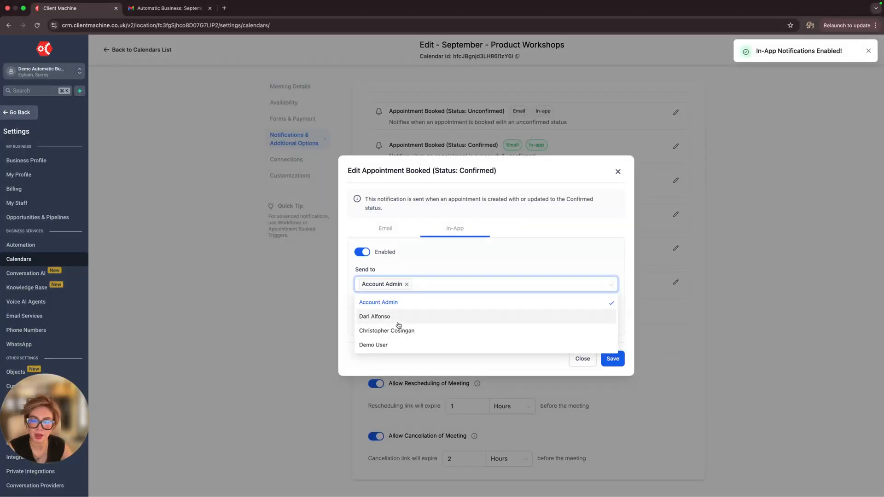
{"action": "left_click", "coordinate": [427, 269]}
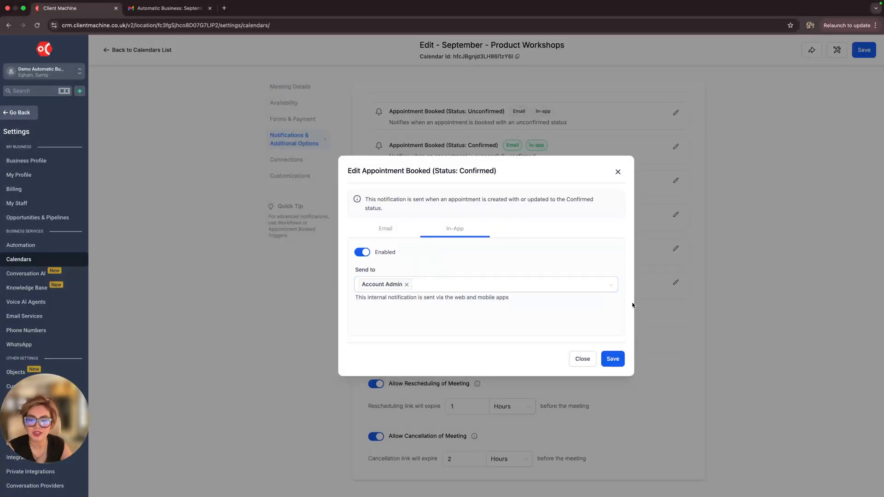
{"action": "left_click", "coordinate": [609, 361]}
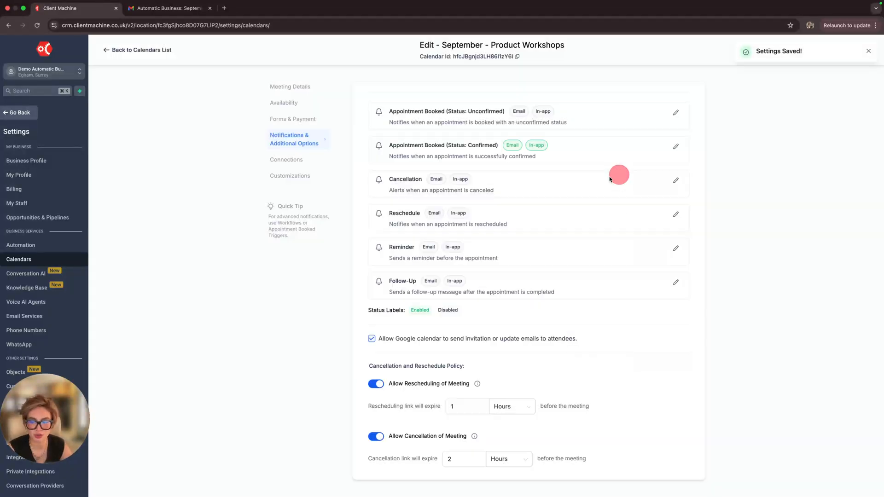
{"action": "left_click", "coordinate": [618, 172]}
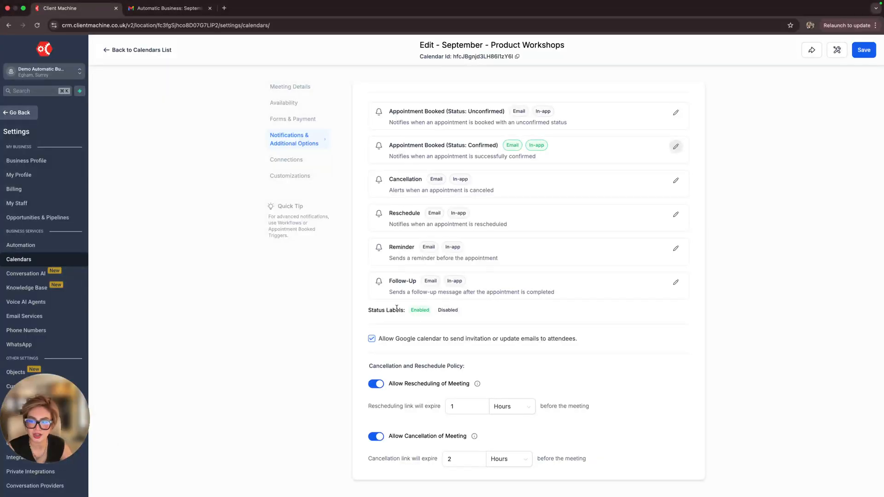
Step: Enable the Cancellation email notification, review the Contact email's subject and body, and save the settings
{"action": "left_click", "coordinate": [676, 181]}
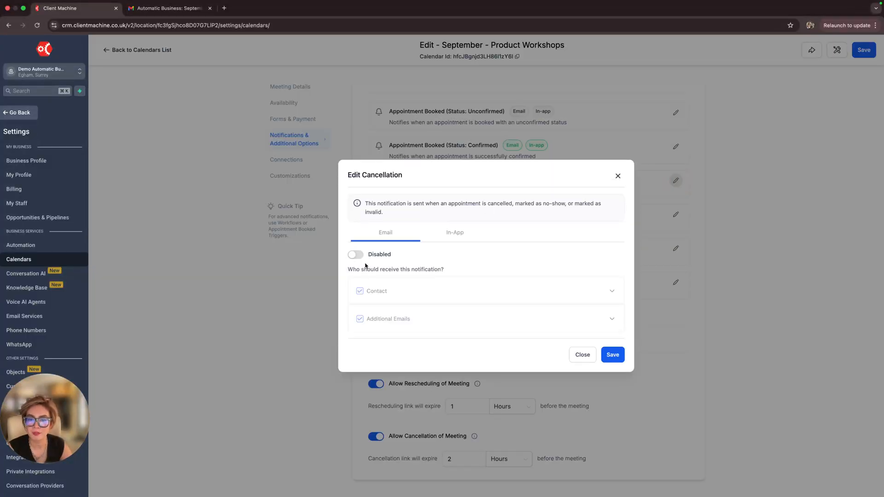
{"action": "left_click", "coordinate": [358, 256]}
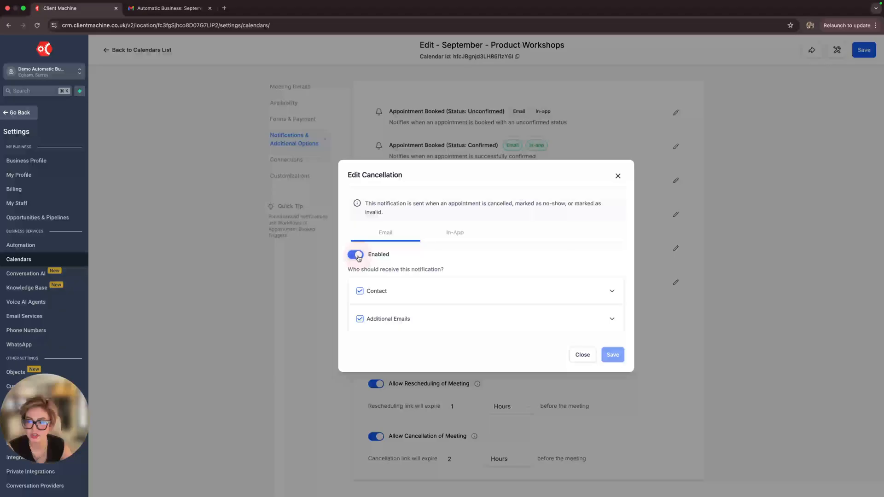
{"action": "left_click", "coordinate": [612, 293]}
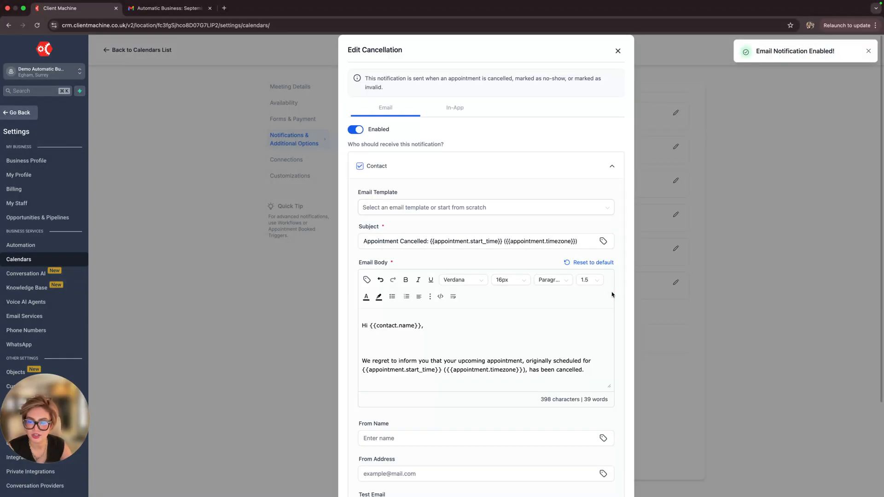
{"action": "scroll", "coordinate": [612, 298], "scroll_direction": "down", "scroll_amount": 3}
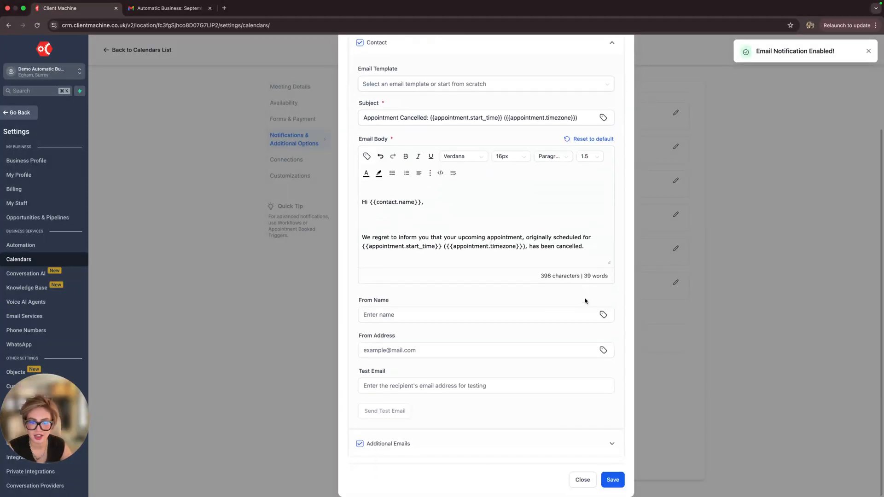
{"action": "left_click", "coordinate": [616, 479]}
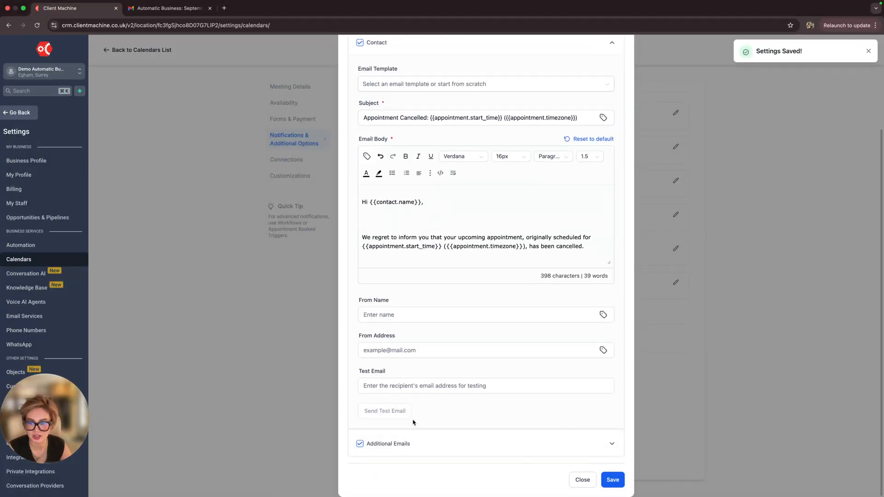
{"action": "scroll", "coordinate": [748, 207], "scroll_direction": "up", "scroll_amount": 3}
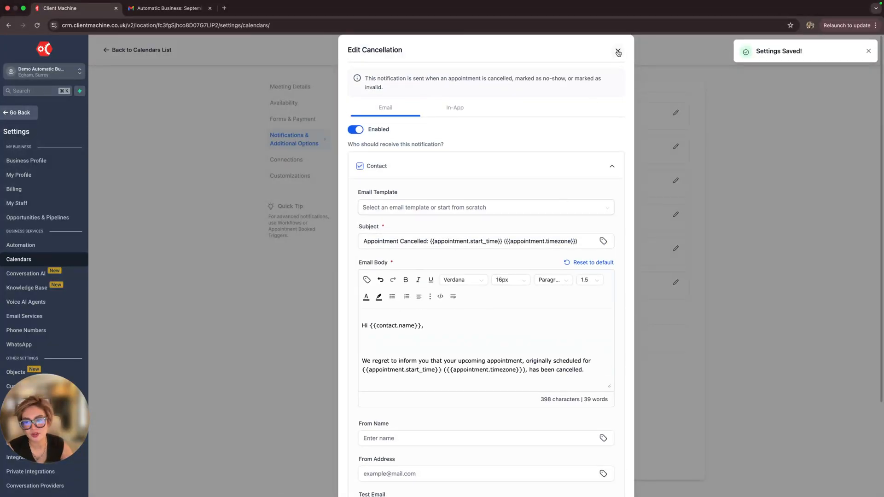
{"action": "left_click", "coordinate": [619, 51]}
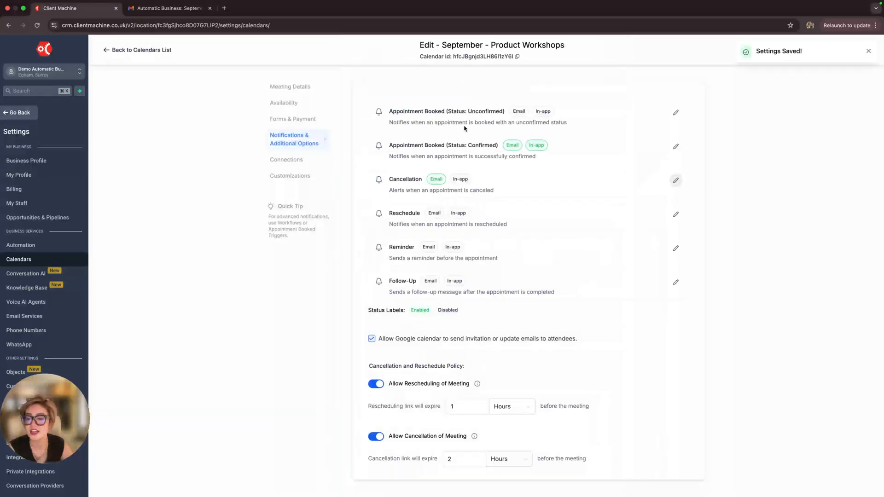